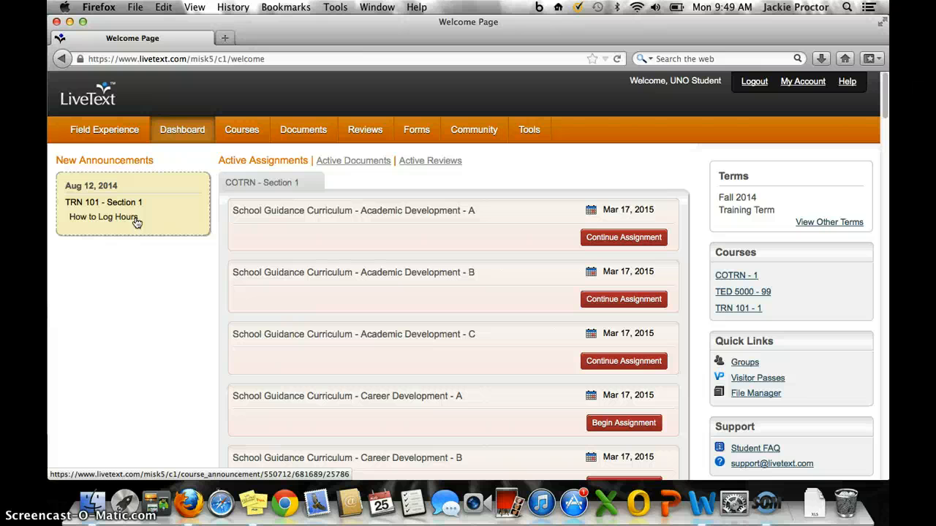
Open the active TRN 101-1 placement from the Field Experience placements list.
left_click(110, 133)
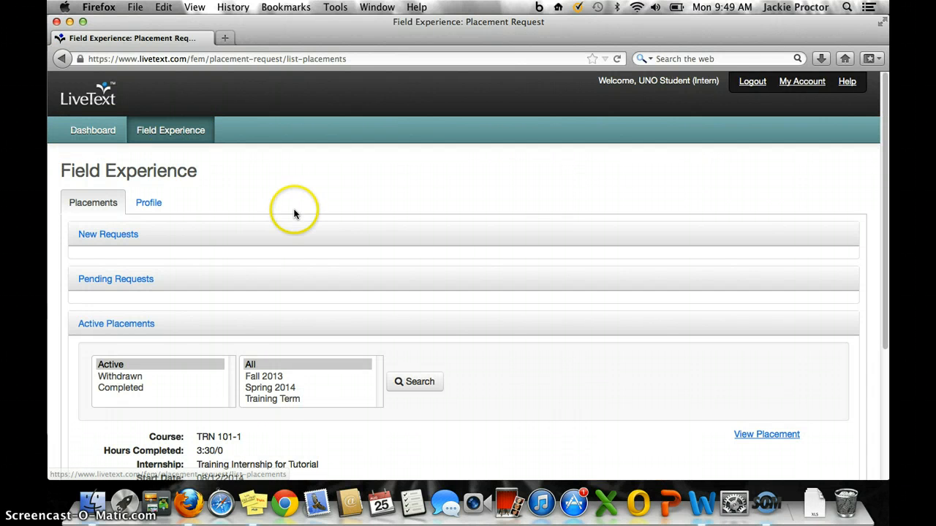
scroll(330, 271, "down", 5)
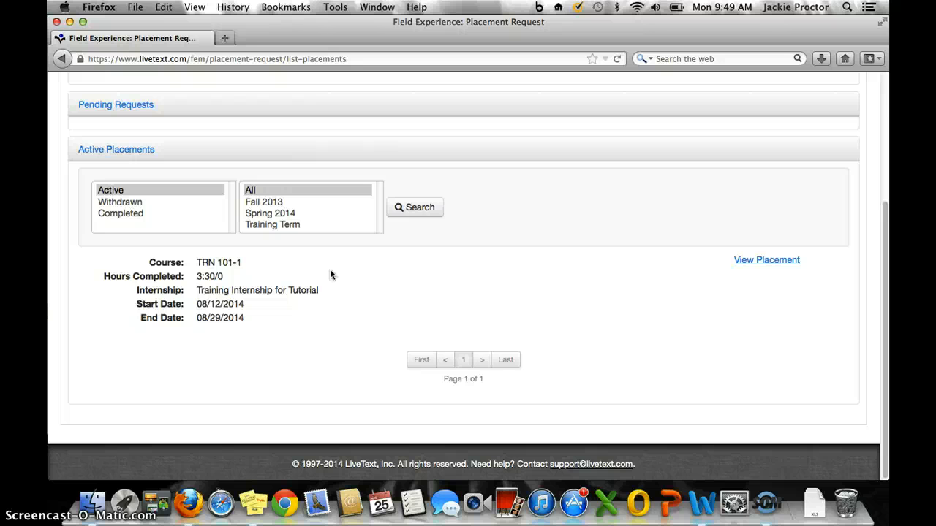
left_click(766, 262)
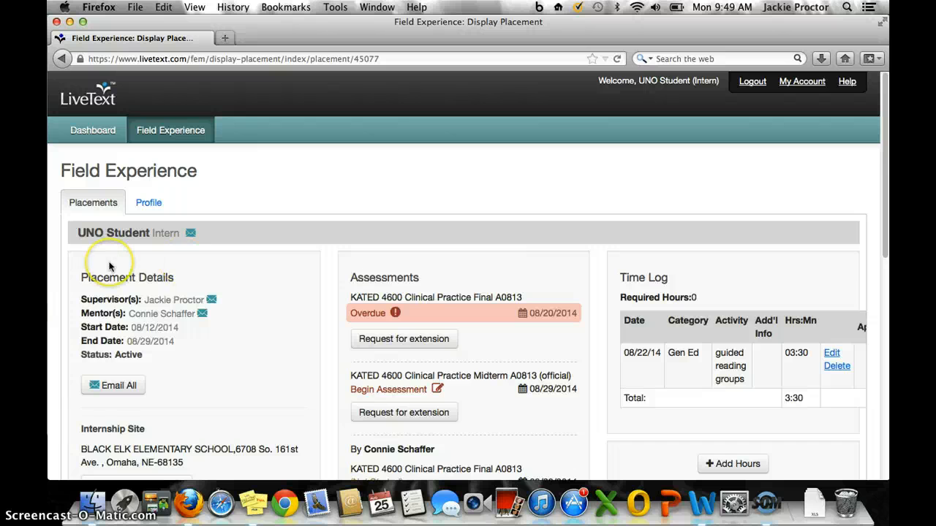
Review the demographics of the placement's internship site through the classroom and staff tables, and close them.
scroll(109, 267, "down", 3)
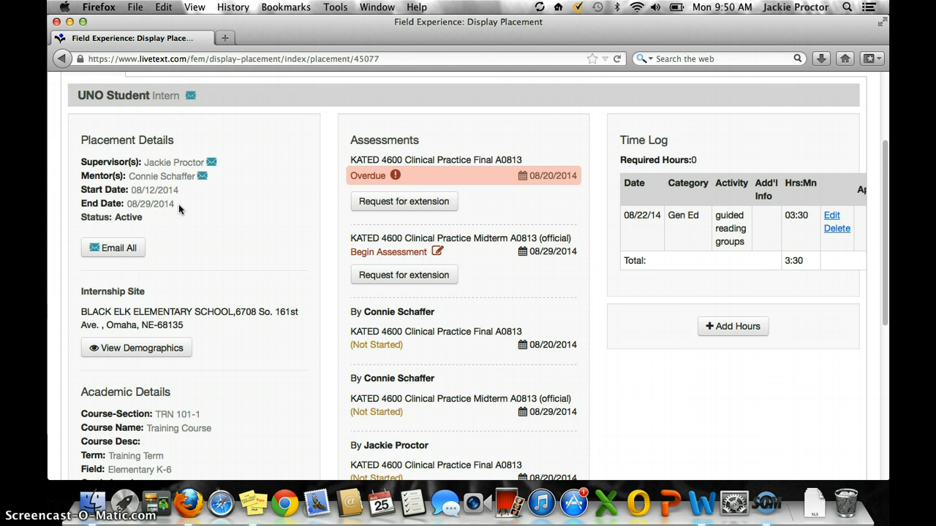
scroll(178, 203, "down", 3)
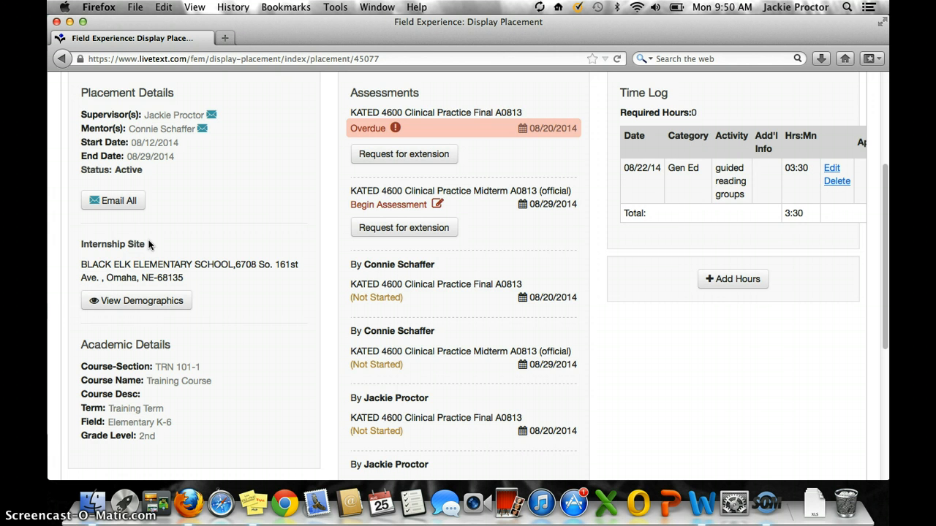
left_click(152, 301)
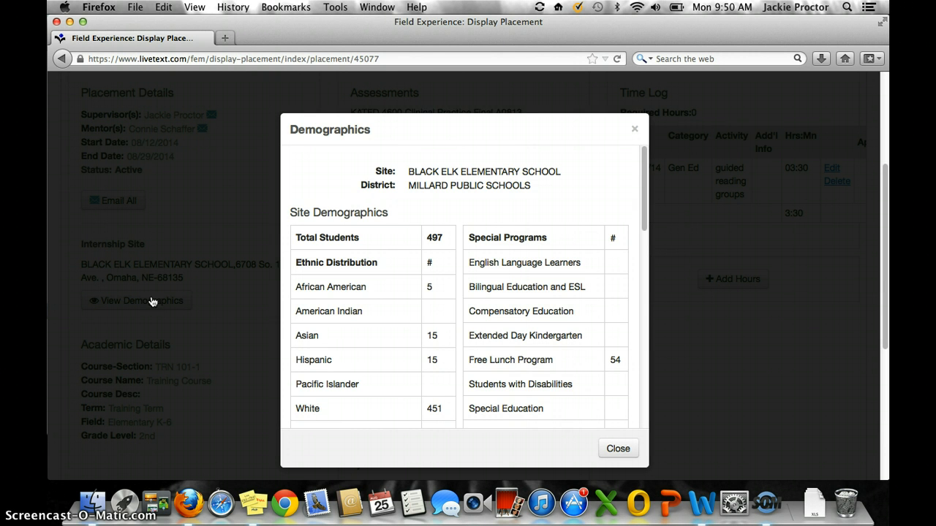
scroll(434, 302, "down", 6)
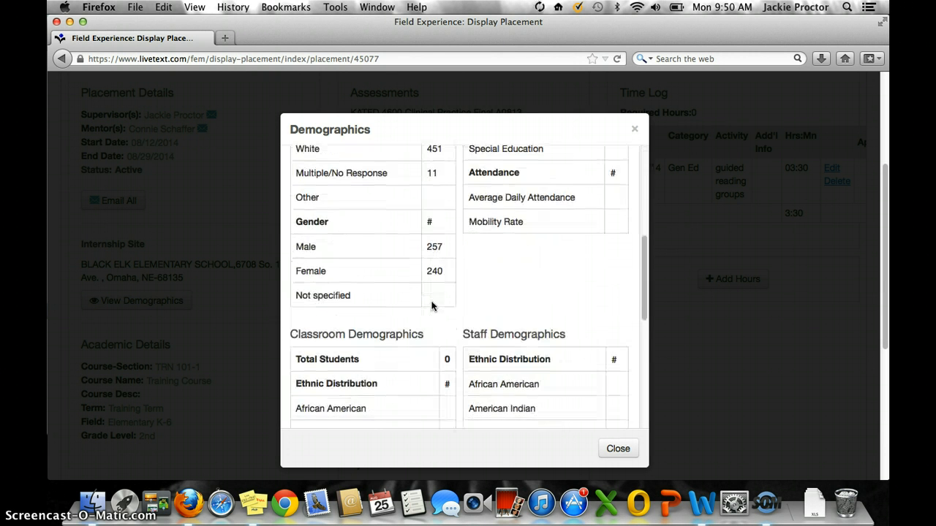
scroll(432, 305, "down", 3)
left_click(616, 448)
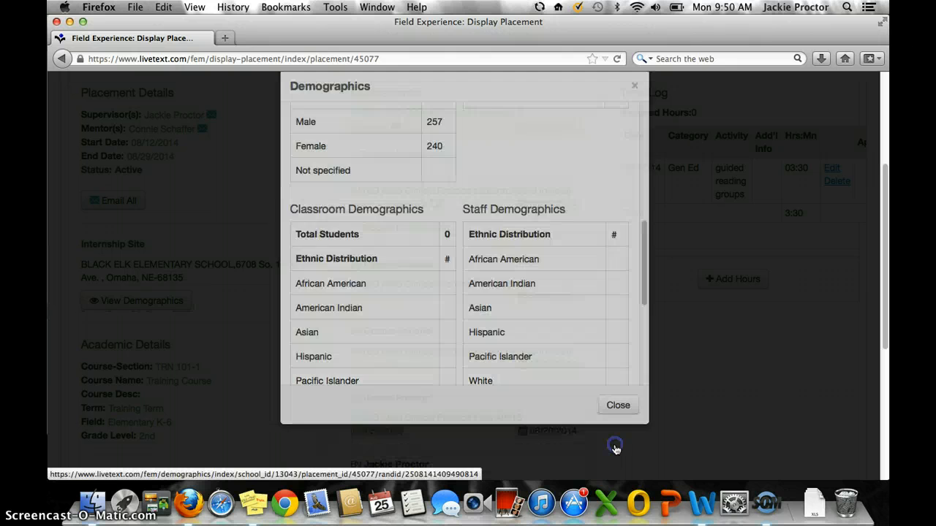
Begin the KATED 4600 Clinical Practice Midterm A0813 (official) self-assessment.
scroll(503, 160, "up", 3)
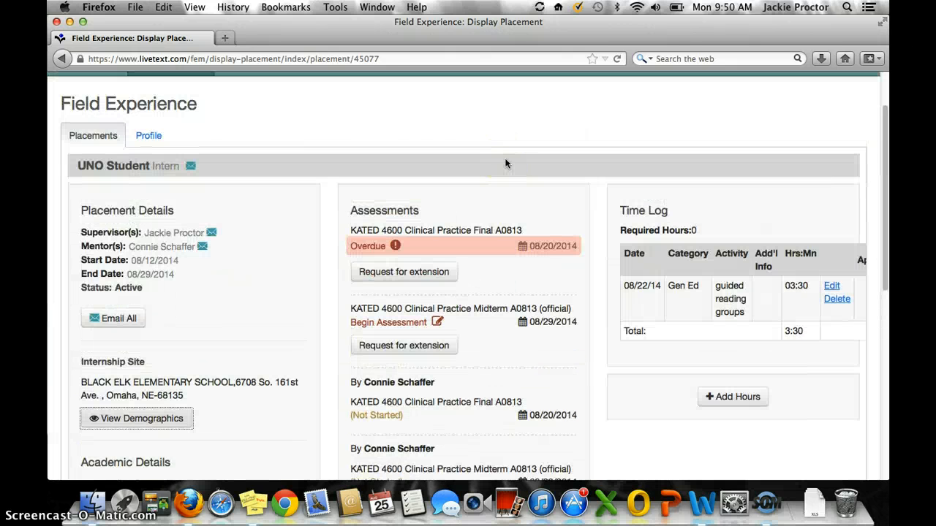
scroll(504, 159, "down", 2)
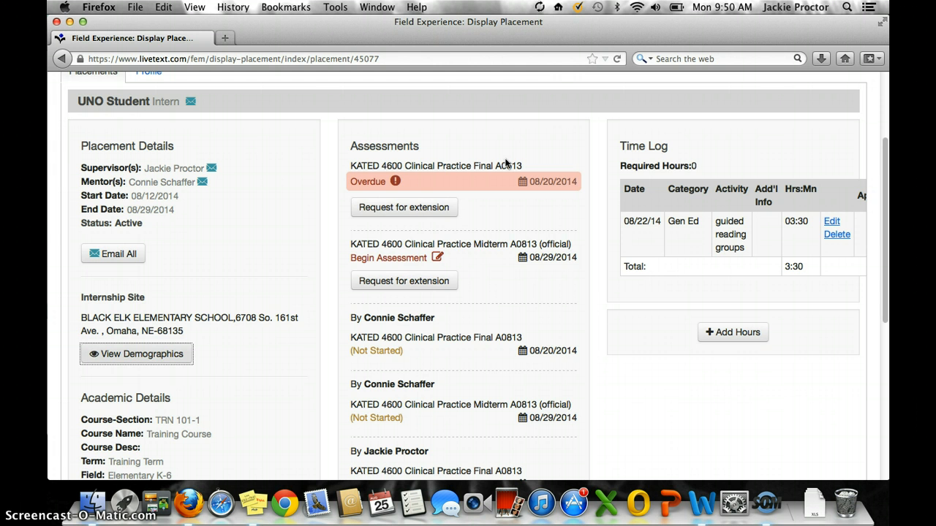
left_click(396, 258)
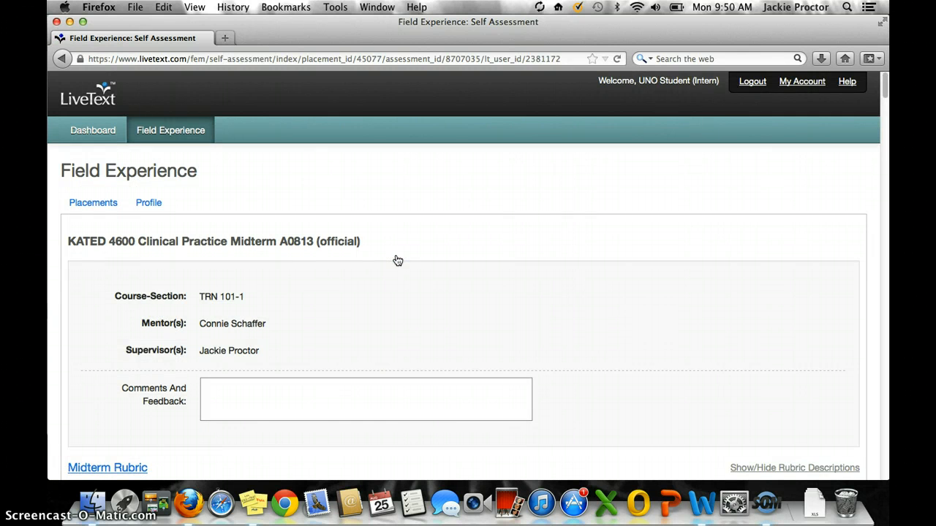
Rate Midterm Rubric criteria 1 and 3 as Proficient and criteria 2 and 4 as Developing.
scroll(396, 261, "down", 10)
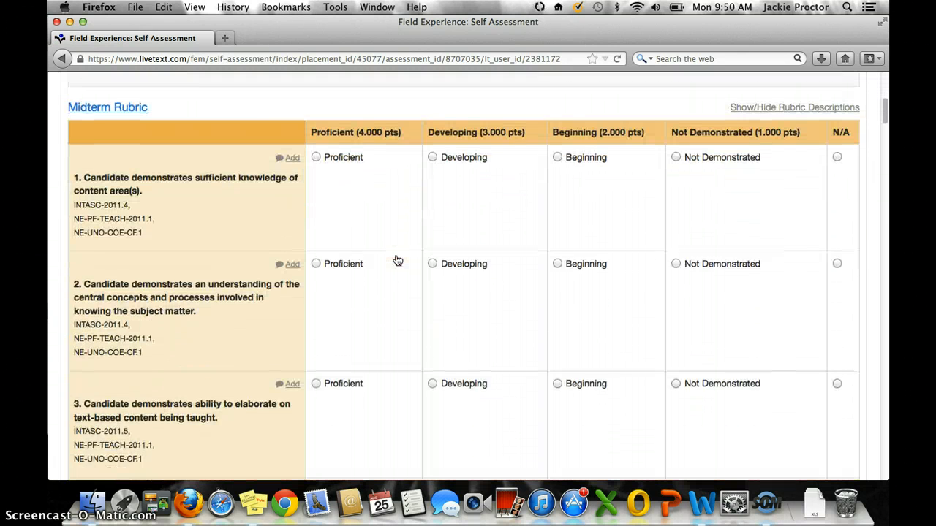
left_click(380, 165)
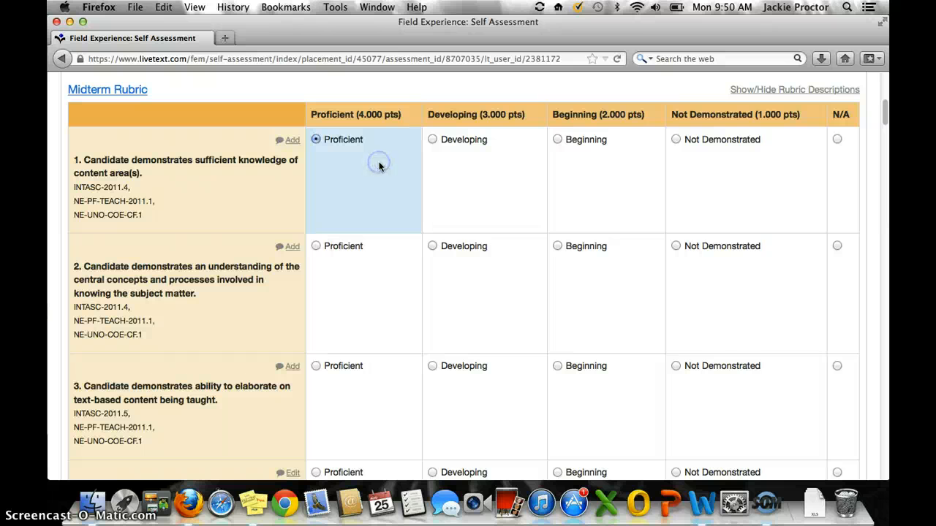
left_click(476, 271)
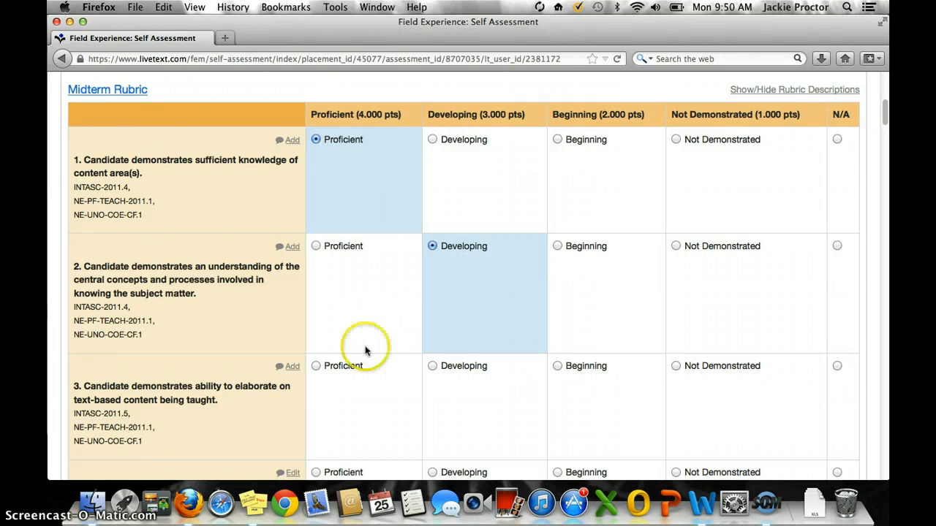
left_click(359, 387)
scroll(491, 390, "down", 3)
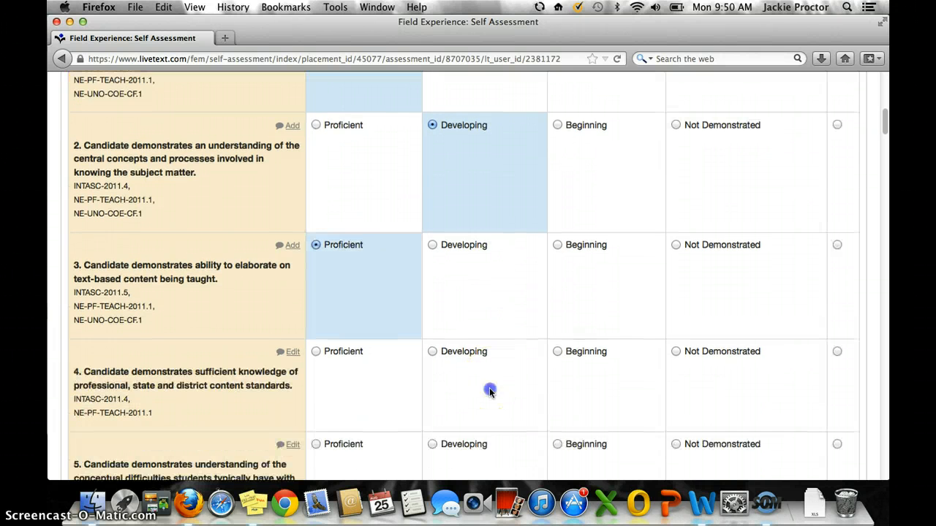
left_click(489, 391)
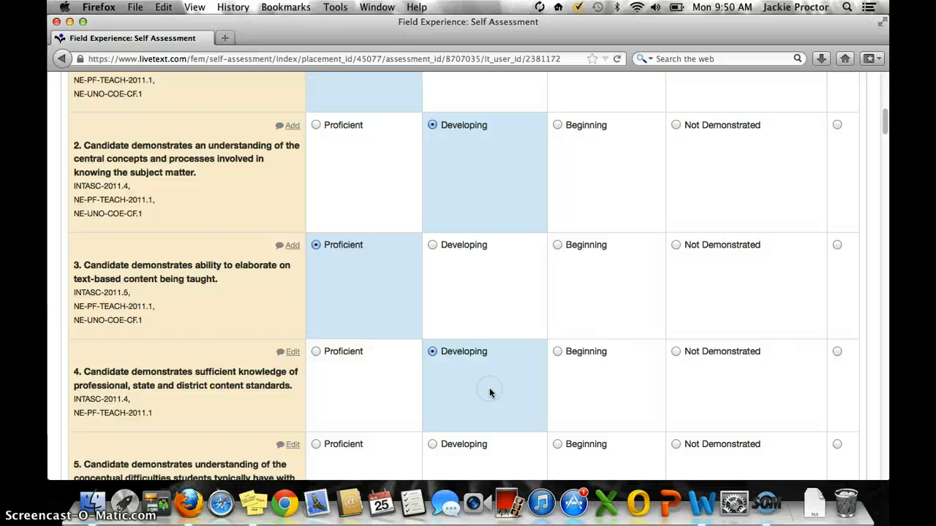
Add the comment "kdajflkasjfl" to criterion 3 of the Midterm Rubric and submit it.
left_click(291, 247)
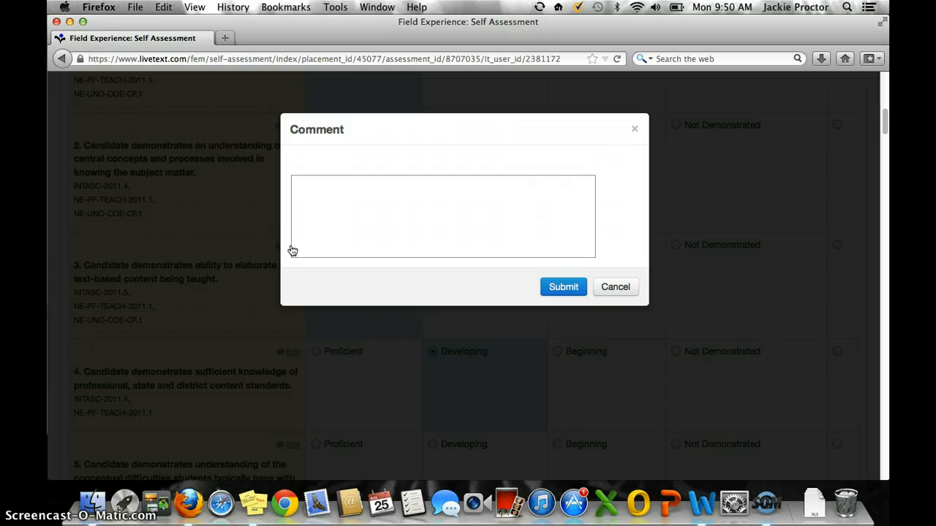
left_click(339, 198)
type("kdajflka")
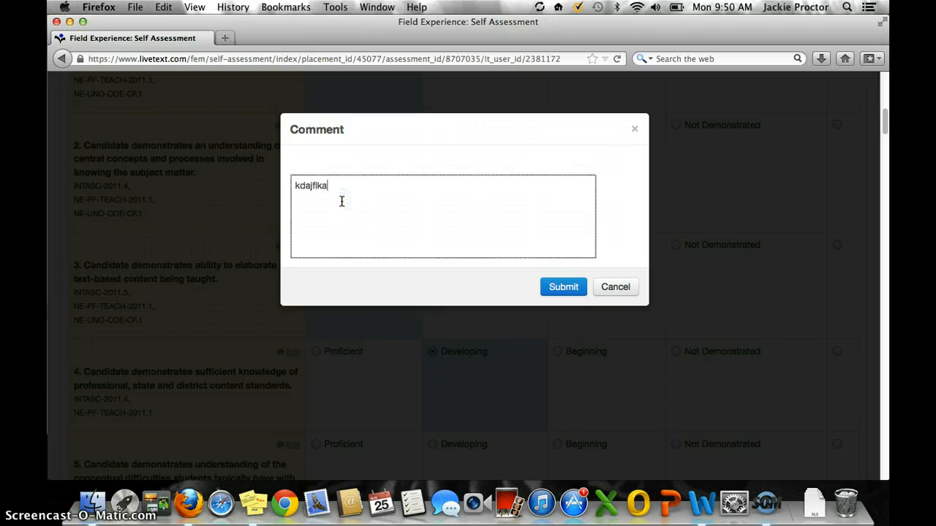
type("sjfl")
left_click(564, 287)
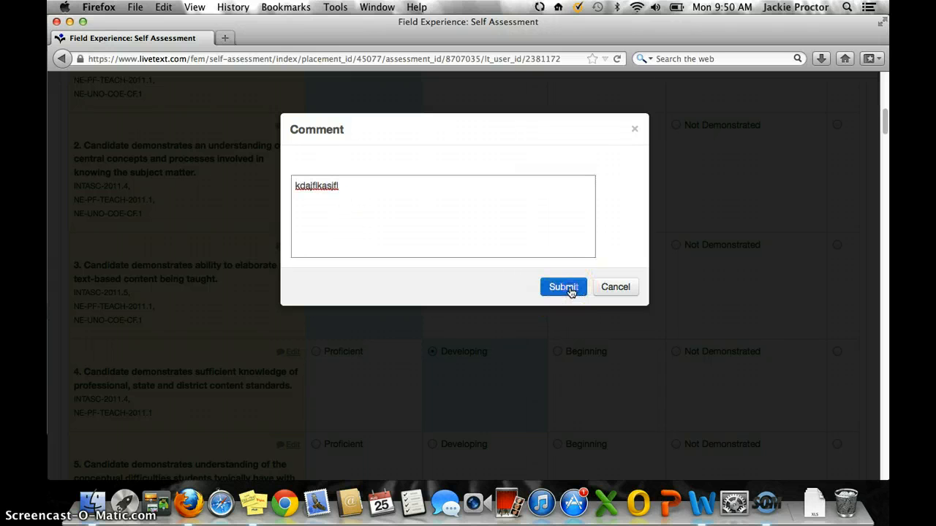
Look over the comments field and the rubric down to its end, and cancel the assessment, discarding the changes.
scroll(572, 293, "up", 5)
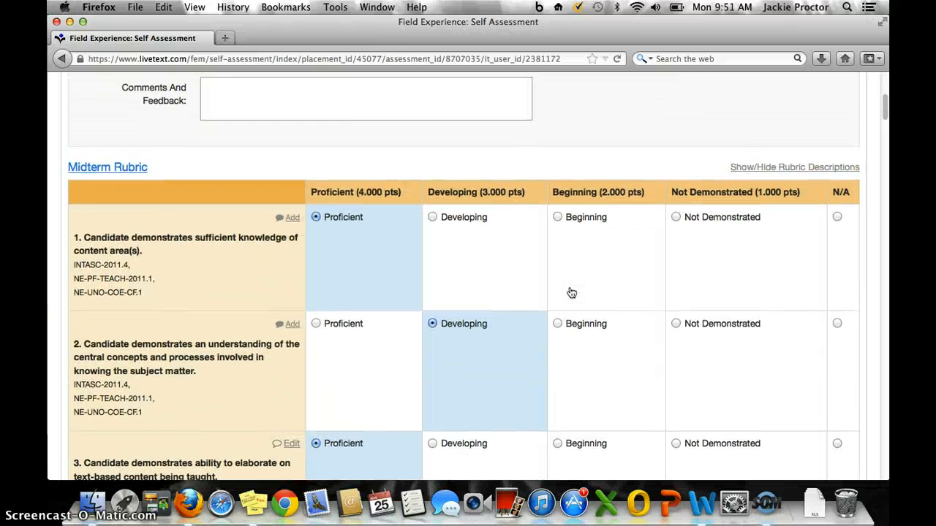
scroll(571, 292, "up", 3)
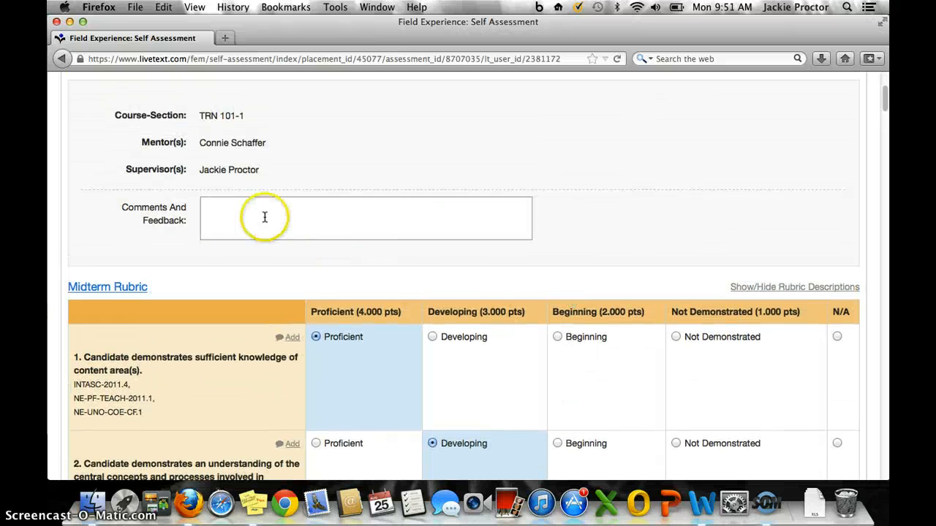
scroll(264, 217, "down", 15)
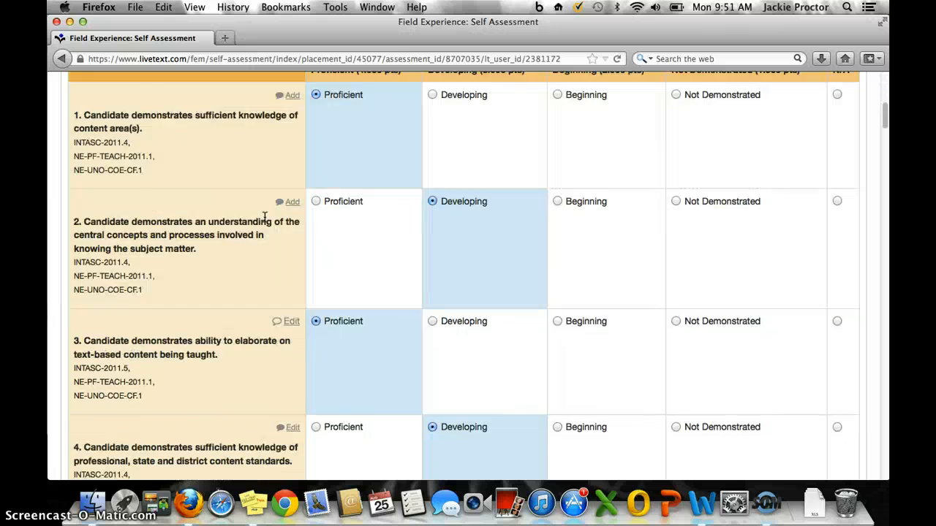
scroll(264, 217, "down", 20)
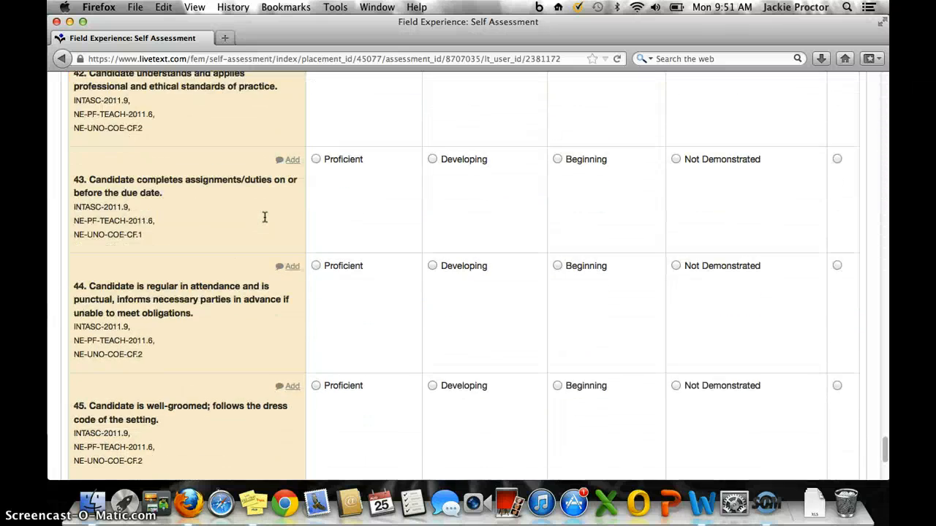
left_click(680, 383)
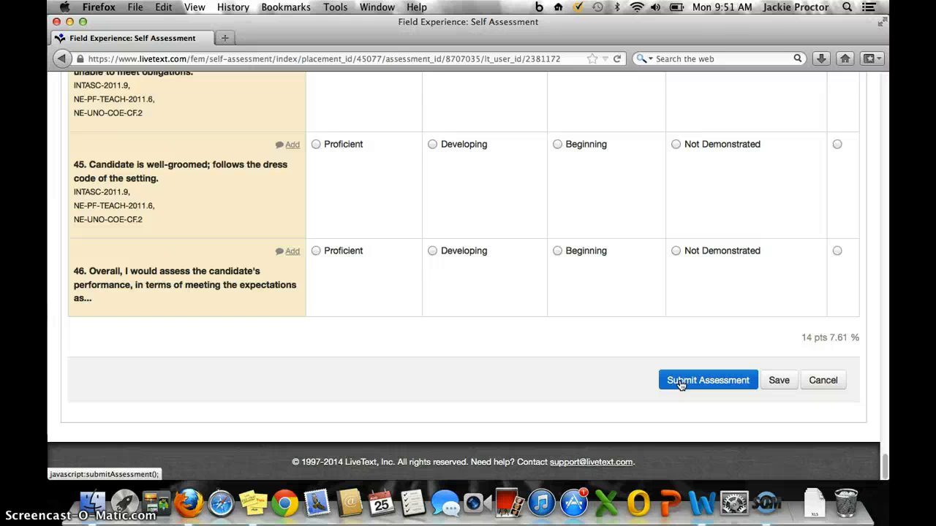
left_click(779, 383)
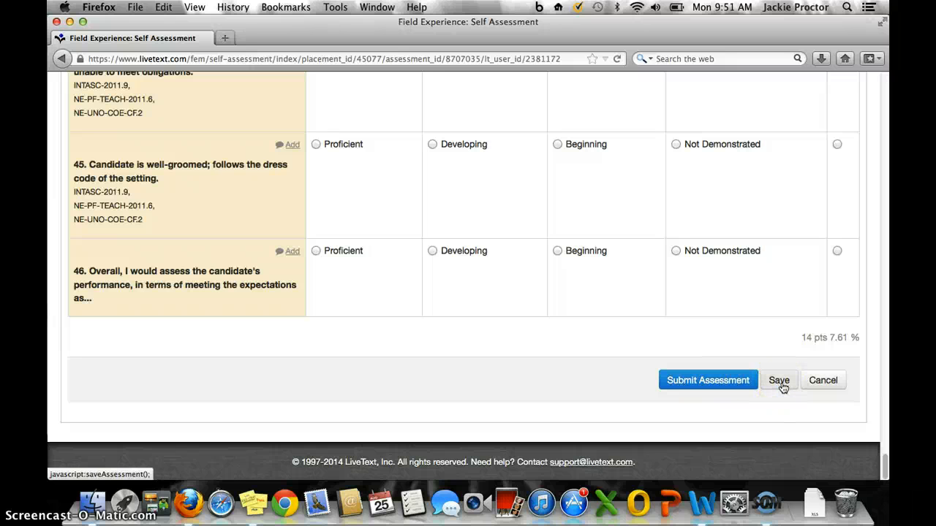
left_click(822, 381)
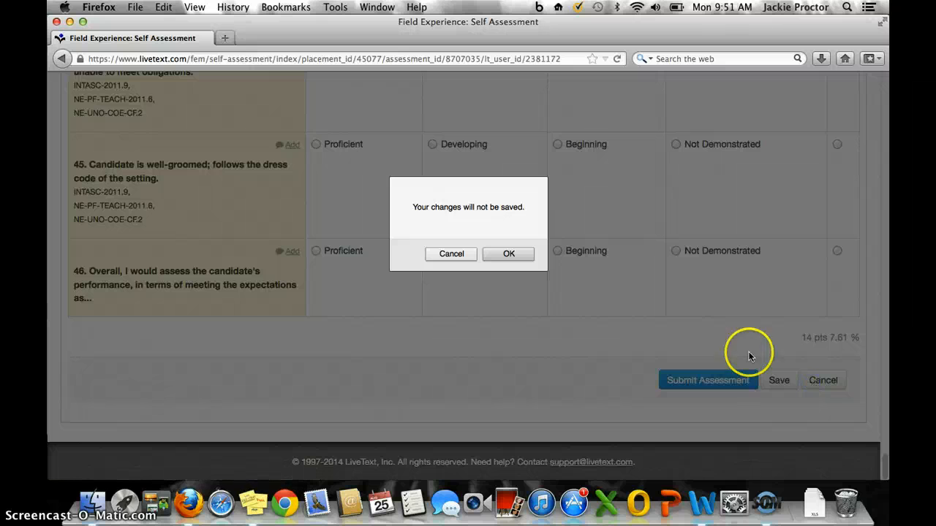
left_click(499, 256)
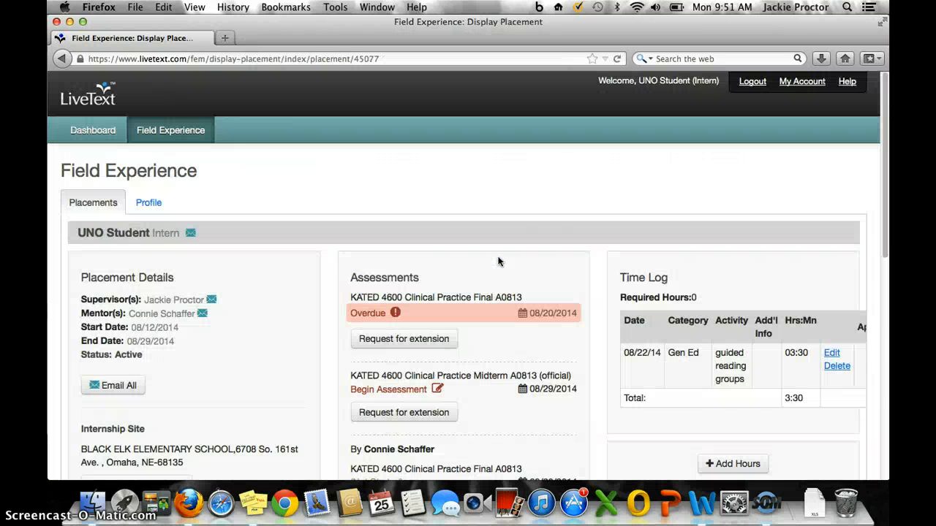
Start a new hours entry in the placement's time log dated 08/26/2014 with 03:40 as the number of hours.
scroll(638, 324, "down", 1)
scroll(637, 324, "down", 5)
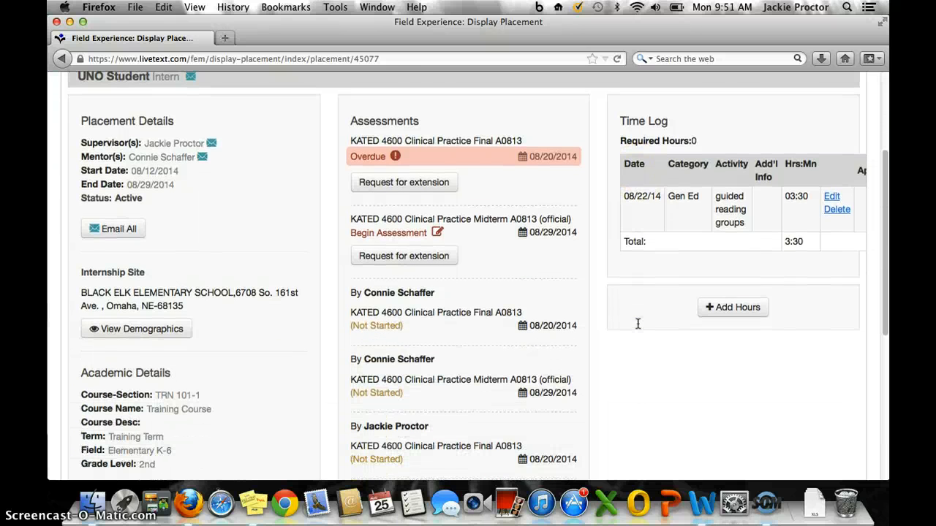
left_click(731, 308)
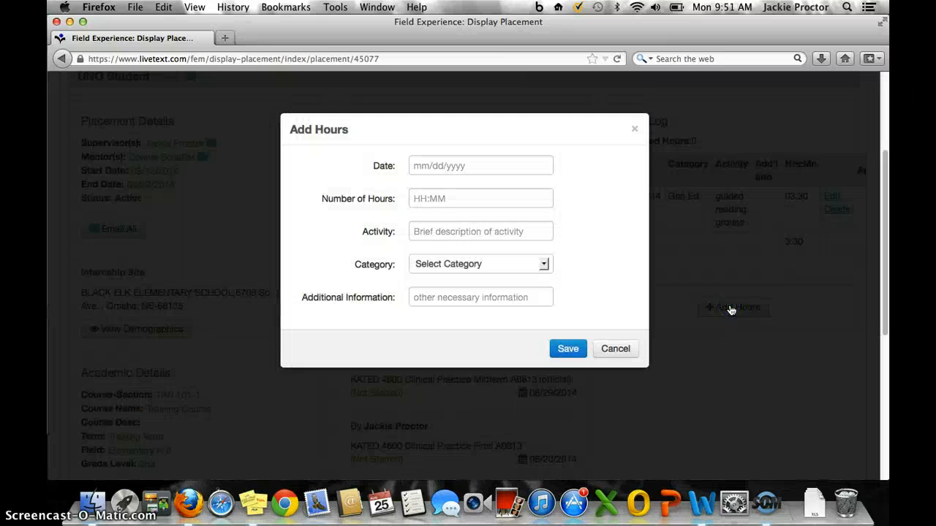
left_click(457, 165)
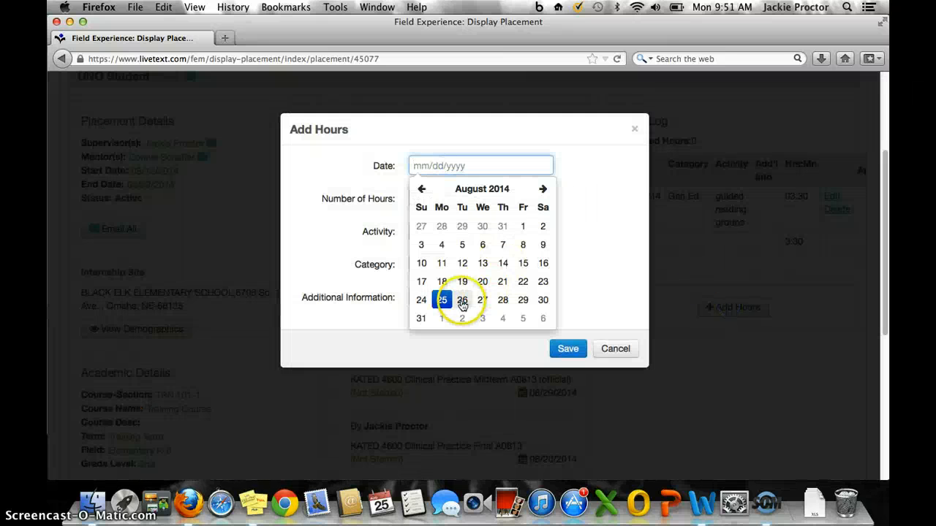
left_click(462, 301)
left_click(434, 199)
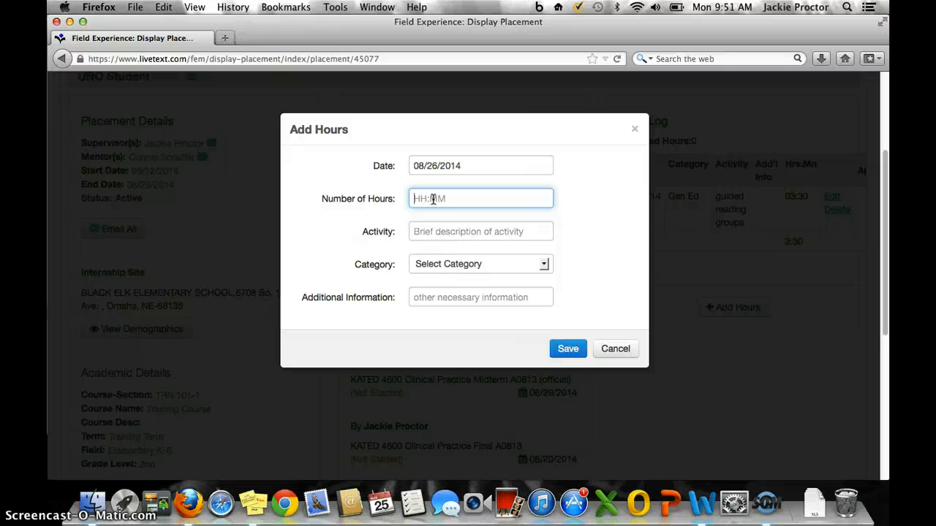
type("03:40")
Describe the activity of the hours entry as "worked with a small group on math facts".
left_click(429, 227)
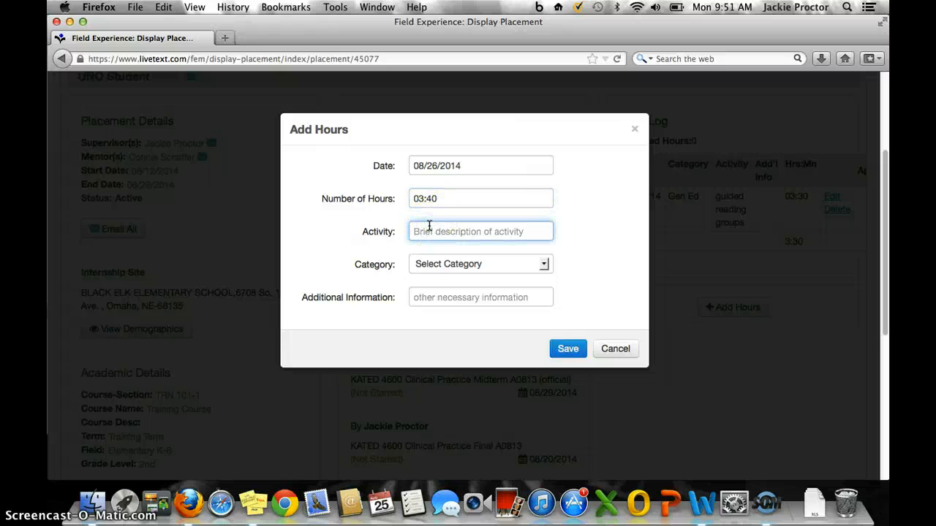
type("worked w")
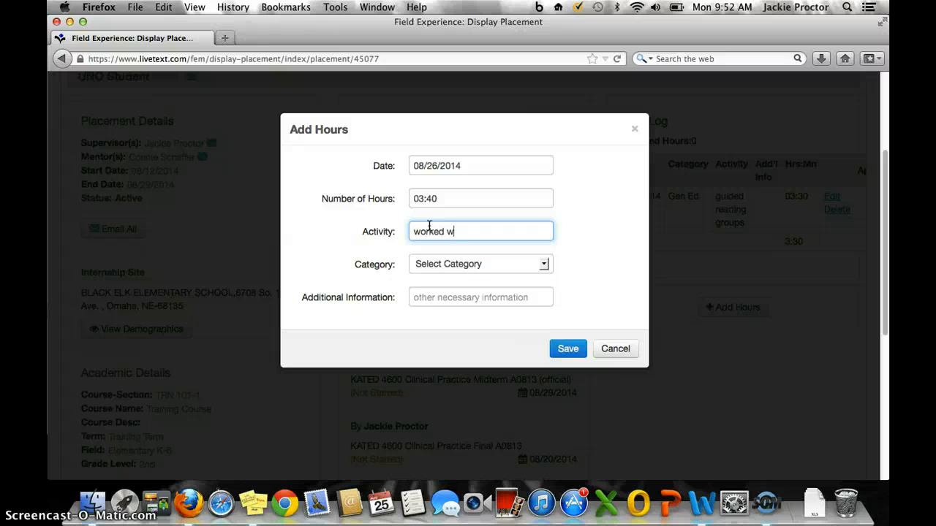
type("ith a small group on ma")
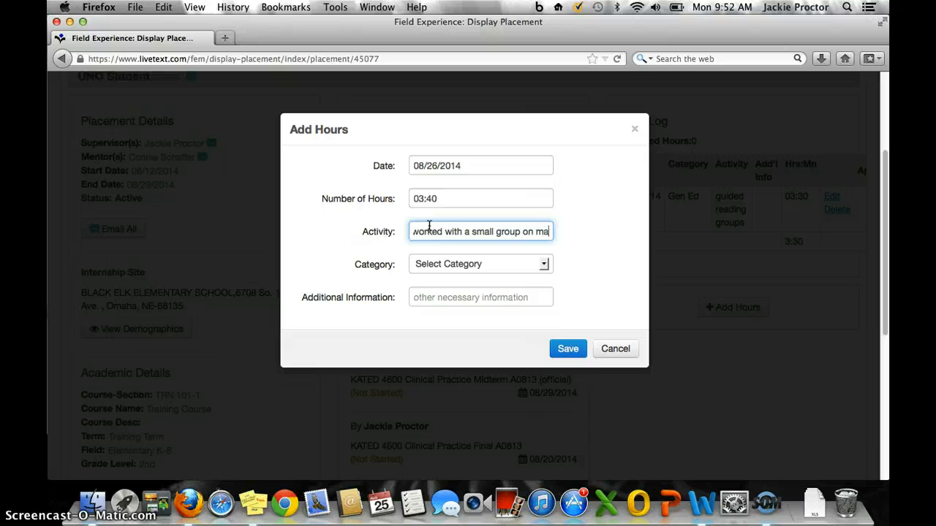
type("th facts")
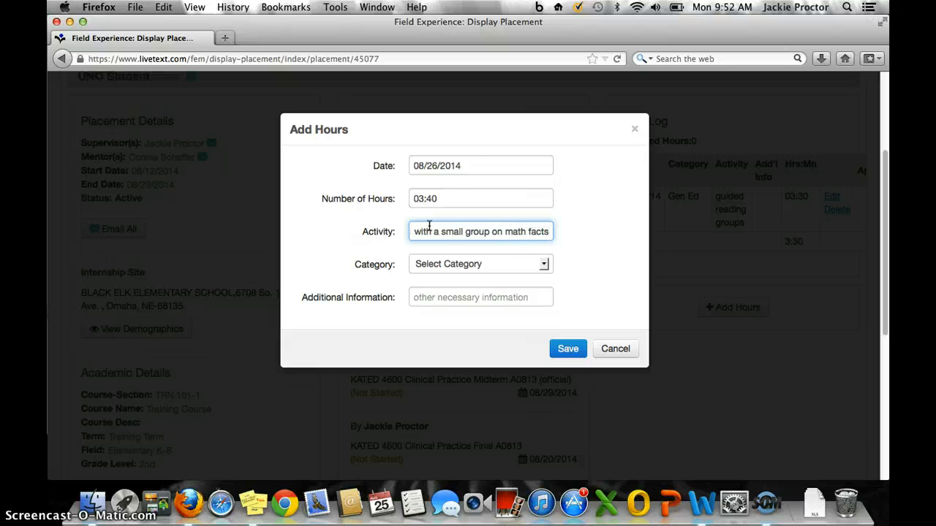
Set the hours entry's category to Special Ed, leave the additional information blank, and save the entry to the time log.
left_click(445, 265)
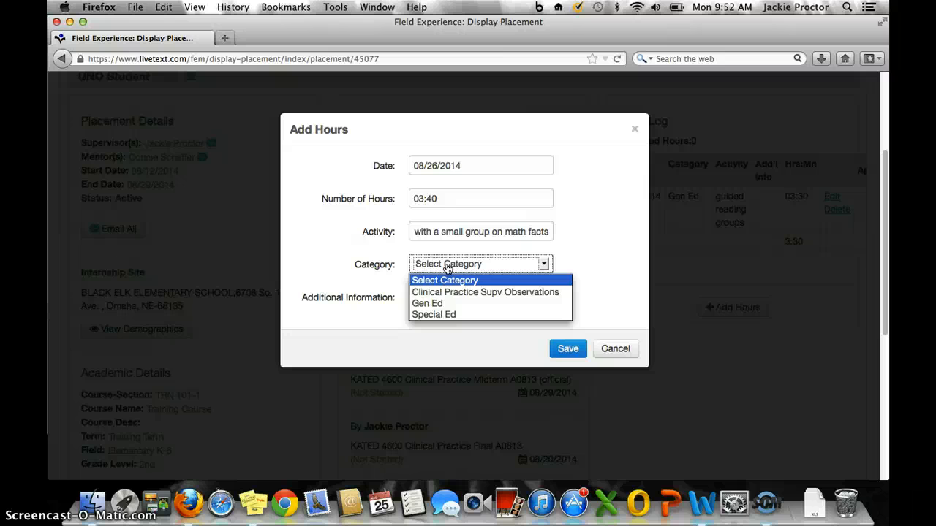
left_click(442, 314)
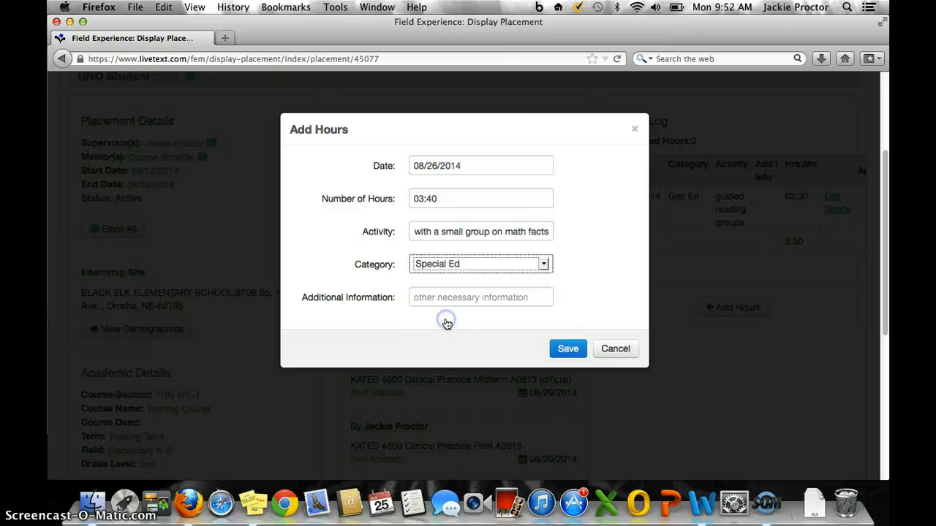
left_click(449, 296)
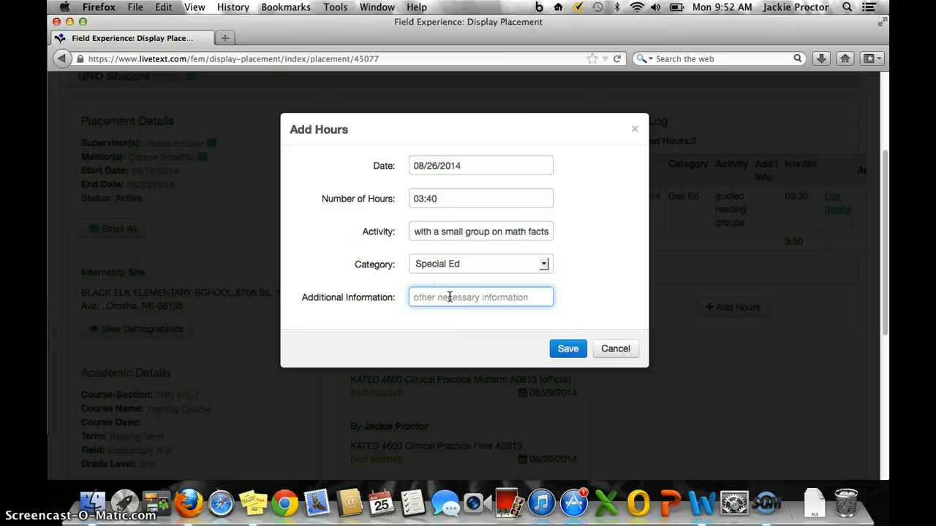
left_click(567, 350)
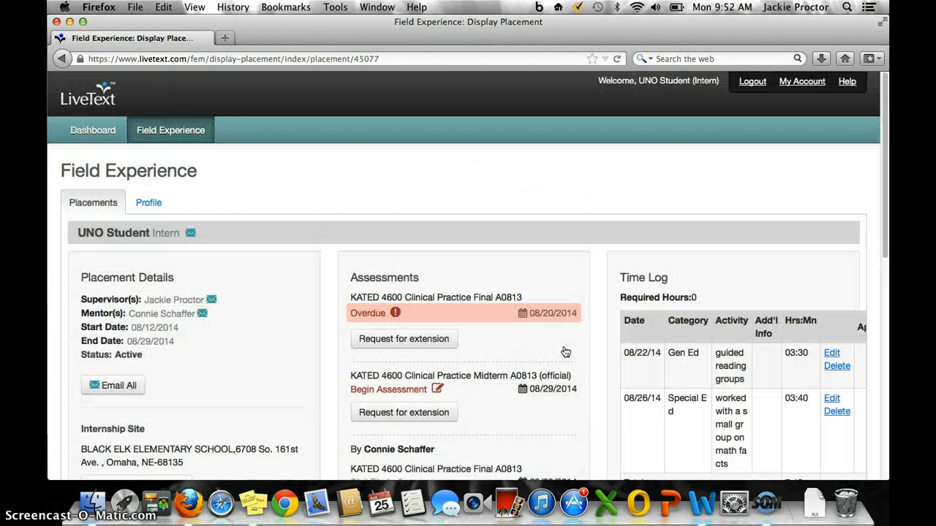
Review the logged entries in the placement's time log, including the total and the approval column.
scroll(646, 371, "down", 3)
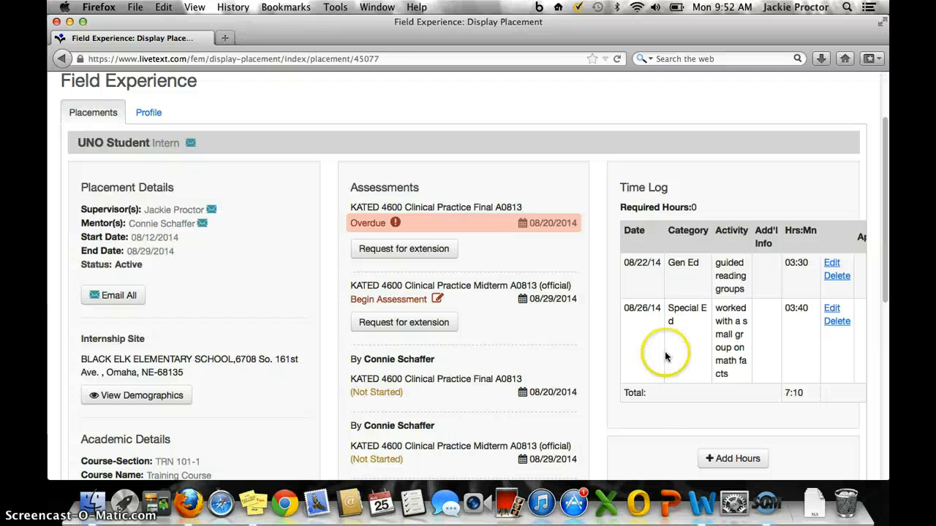
scroll(665, 355, "right", 2)
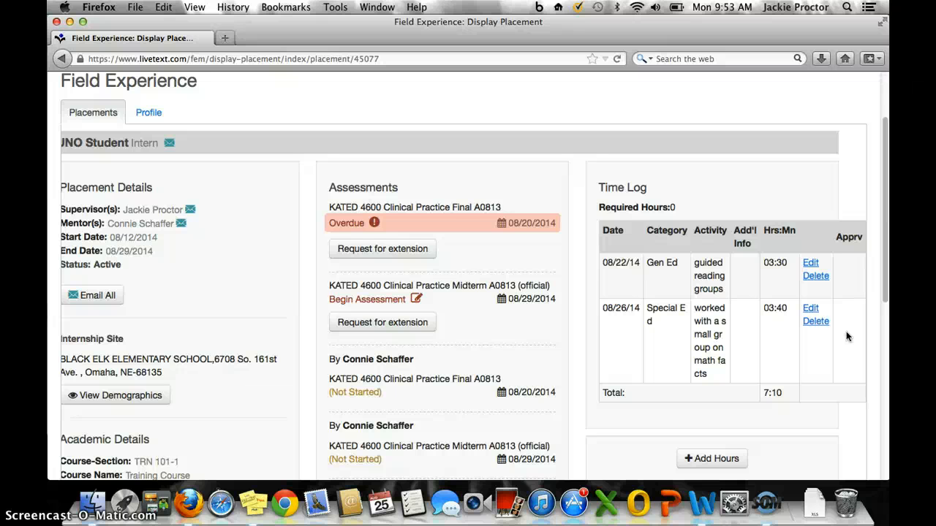
scroll(847, 336, "left", 1)
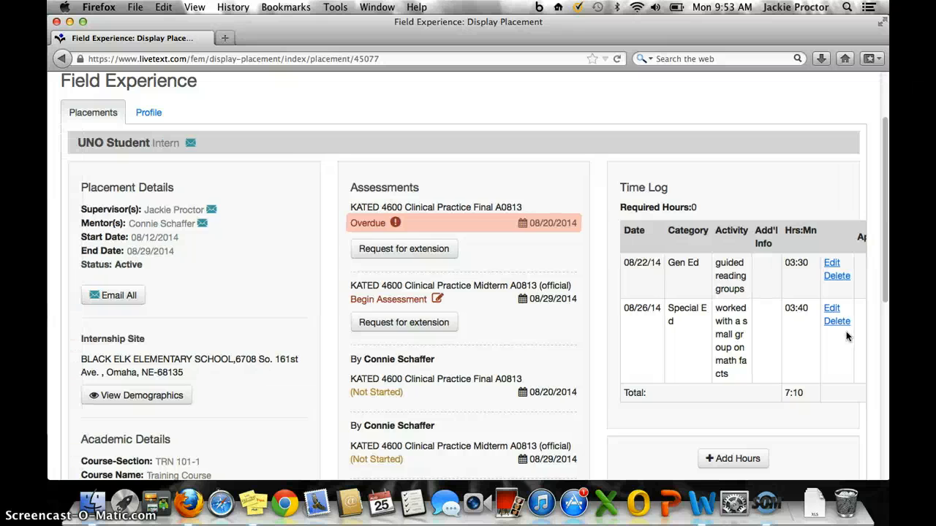
scroll(520, 323, "up", 2)
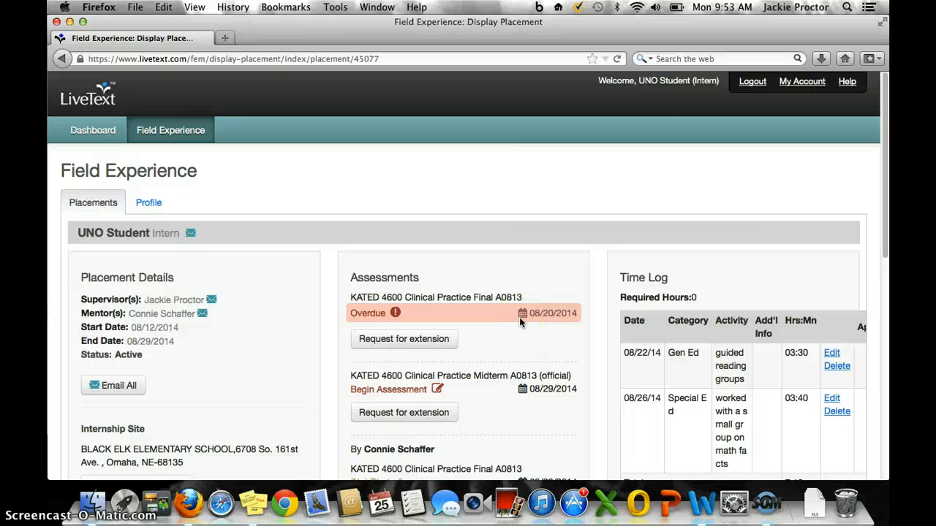